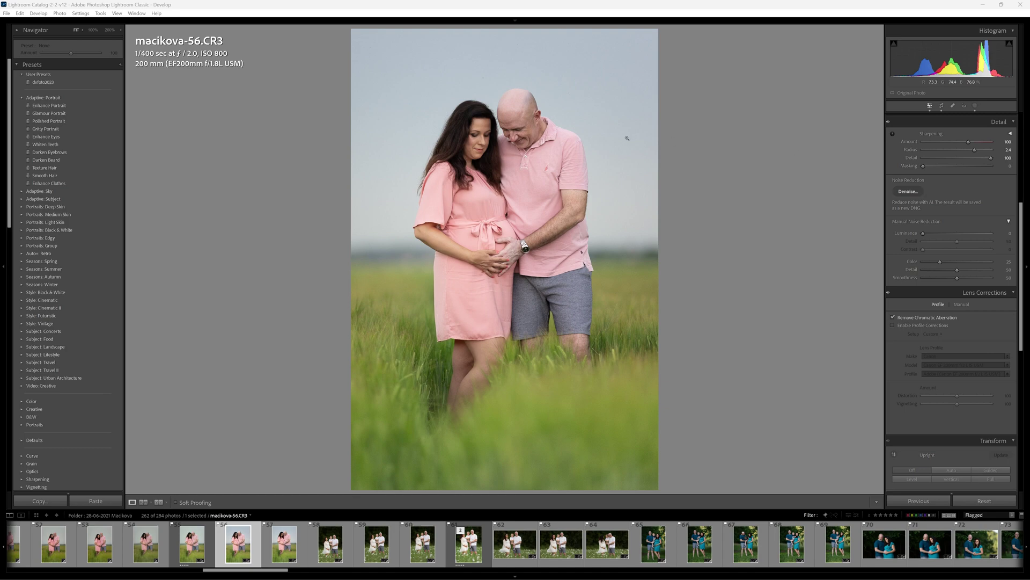
Step: View the woman's face and then the right edge at 100%, panning to the man's arm and grey background
left_click(478, 122)
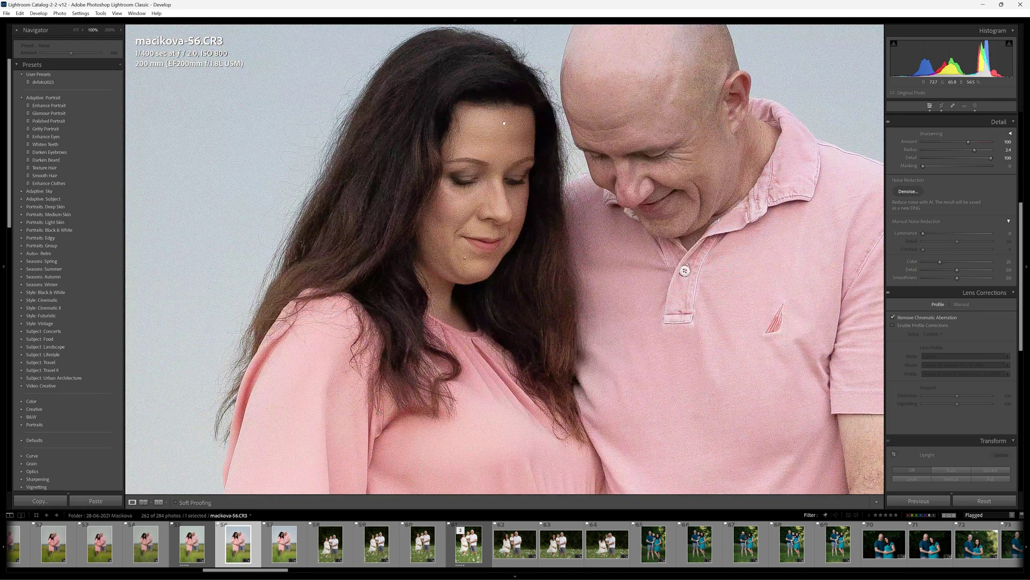
left_click(504, 122)
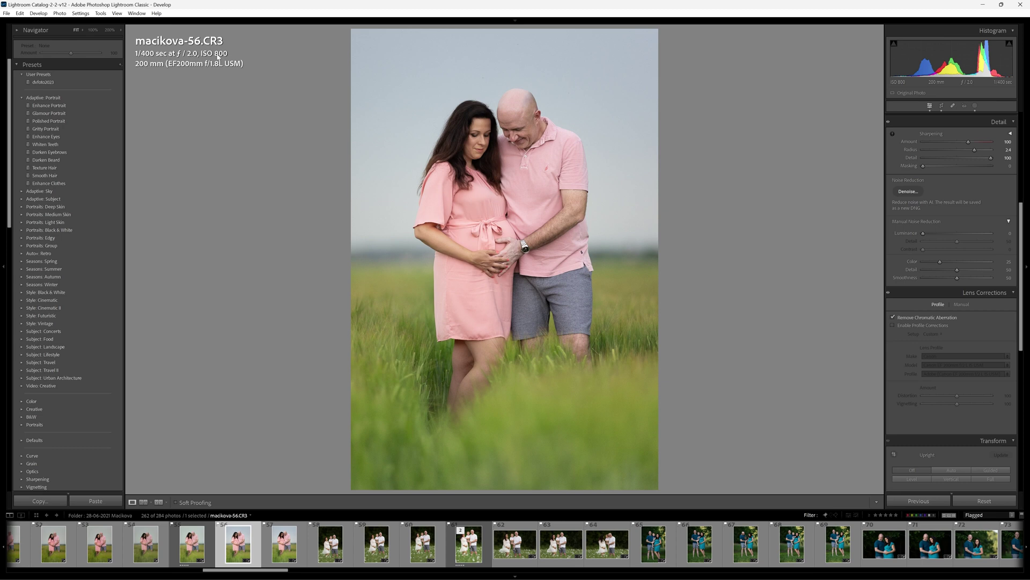
left_click(658, 246)
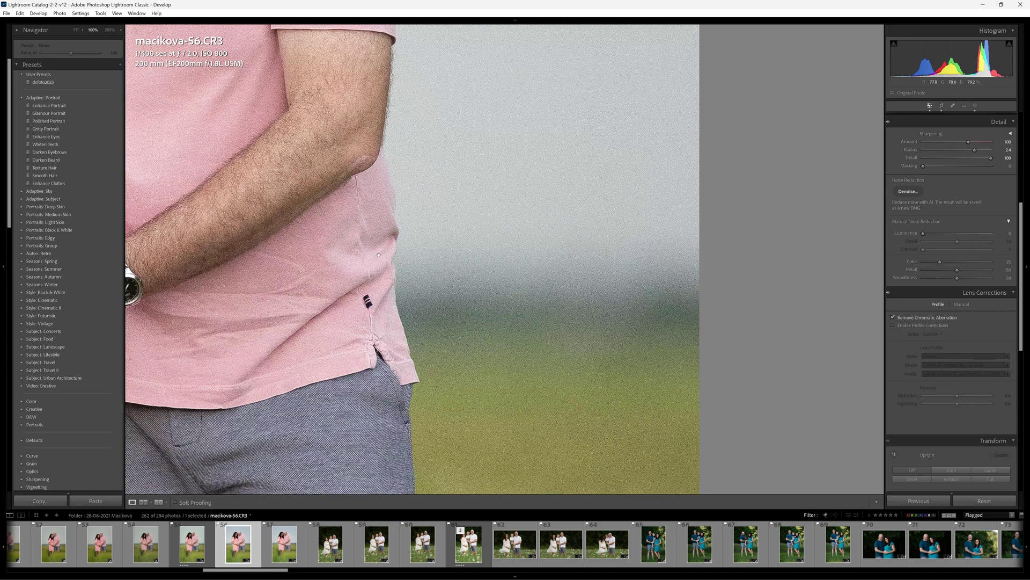
left_click_drag(376, 254, 500, 306)
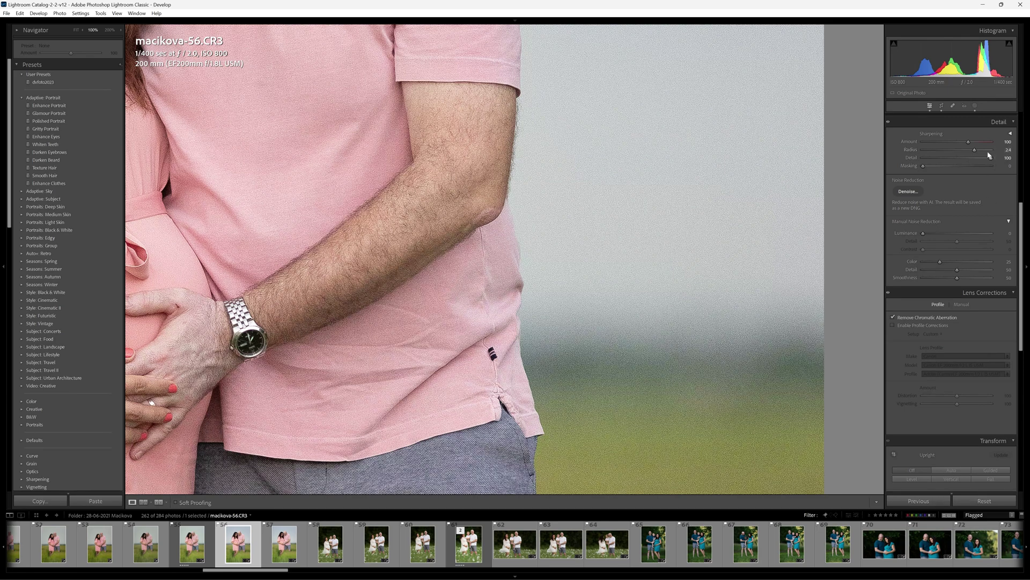
Step: Set Luminance noise reduction to 40 and check the hands and faces at 100%
key("z")
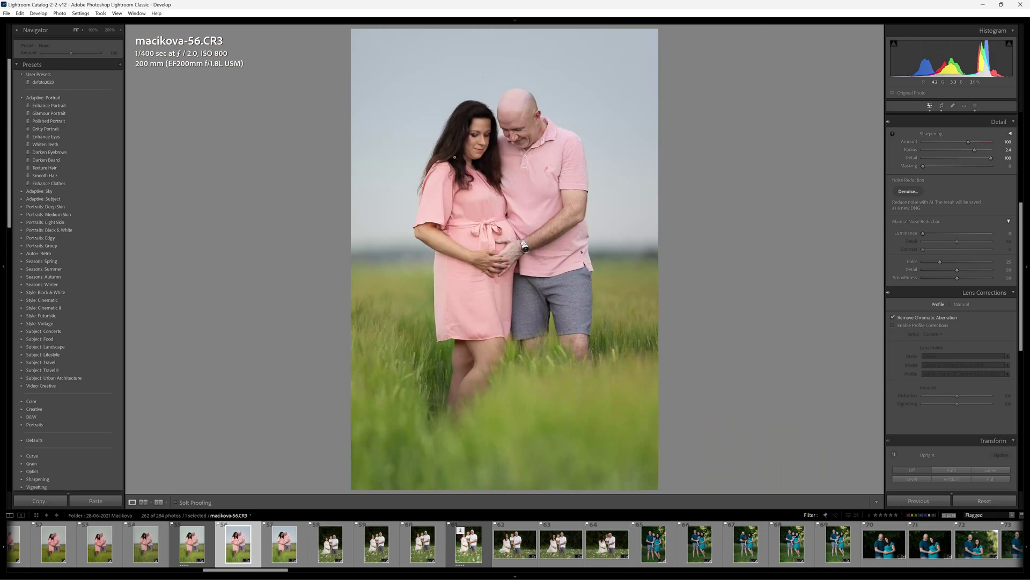
left_click(397, 248)
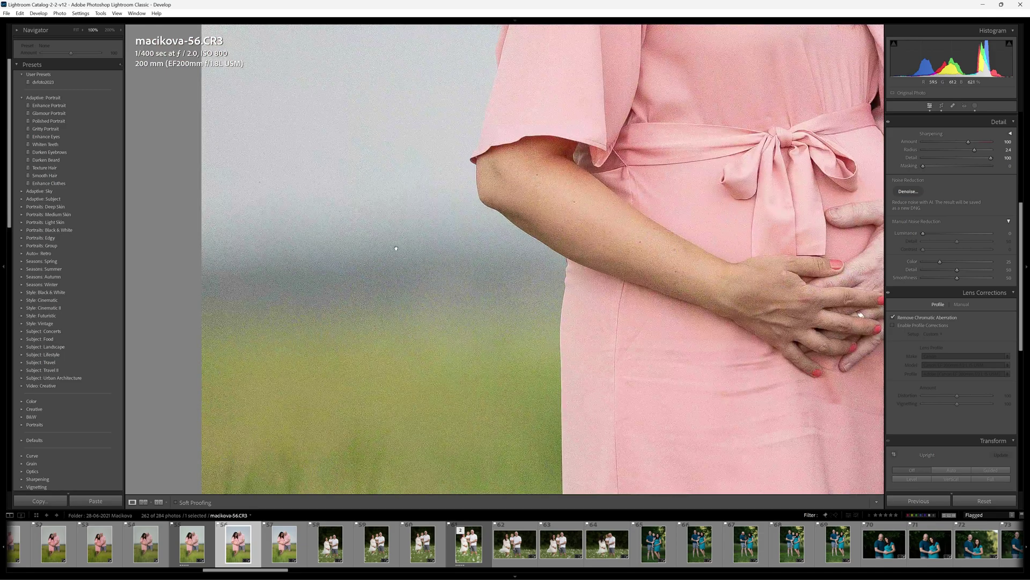
scroll(447, 245, "right", 10)
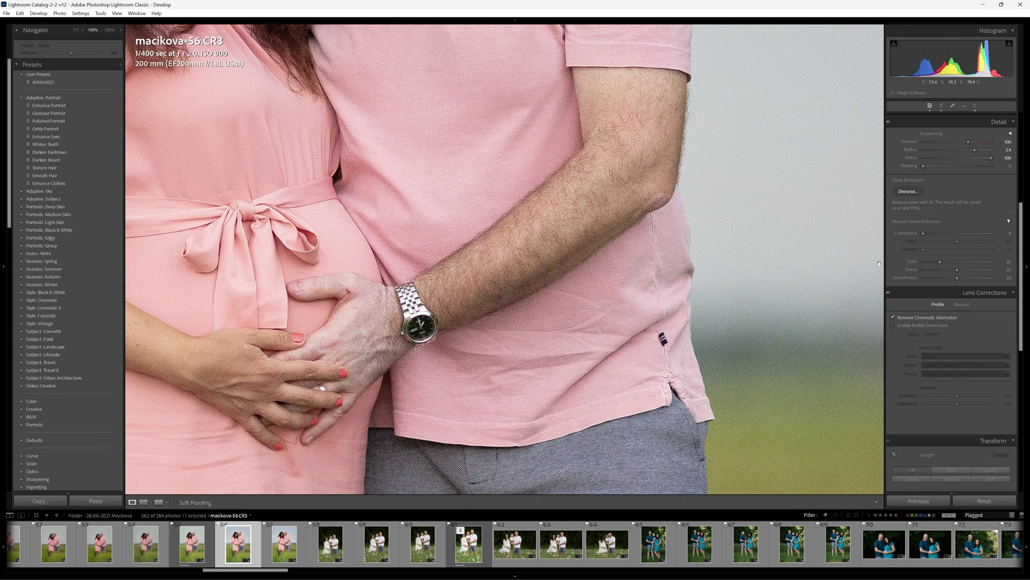
left_click(950, 233)
scroll(507, 185, "up", 5)
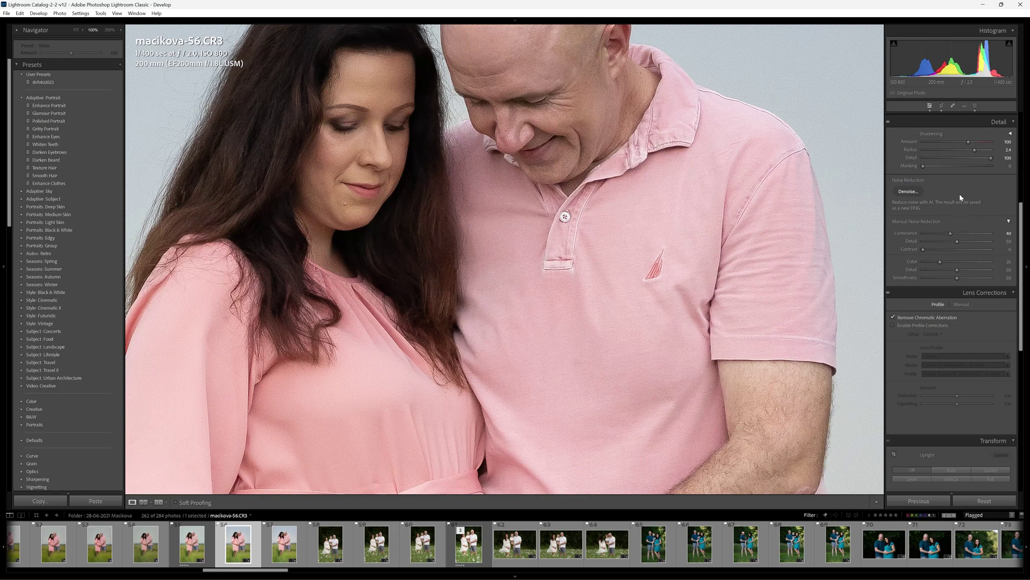
Step: Alt-reset the Detail panel's manual noise reduction back to zero
key("alt")
left_click(918, 220, "alt")
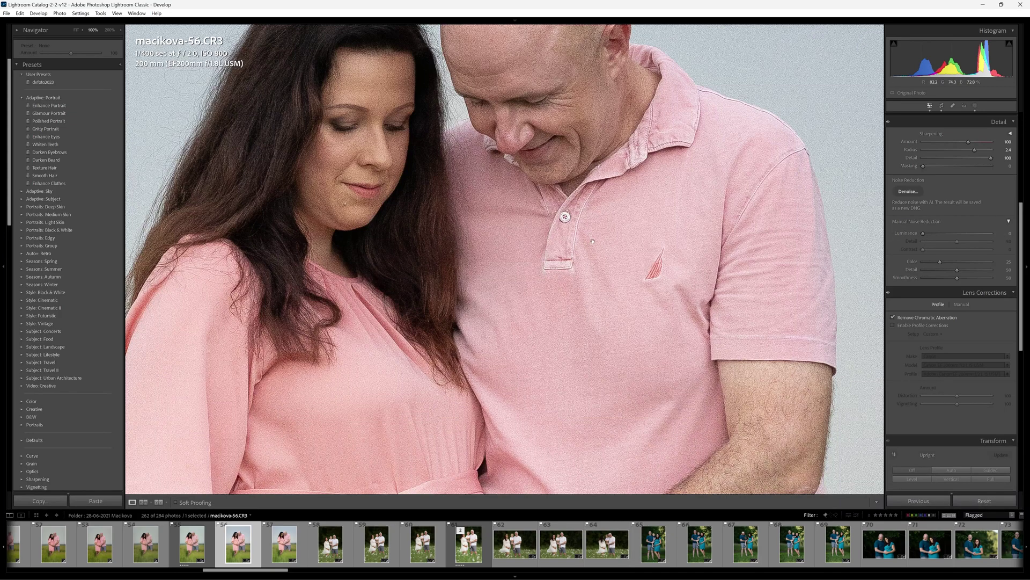
Step: Launch Denoise to bring up Enhance Preview at Amount 50 with Create Stack on
left_click(908, 193)
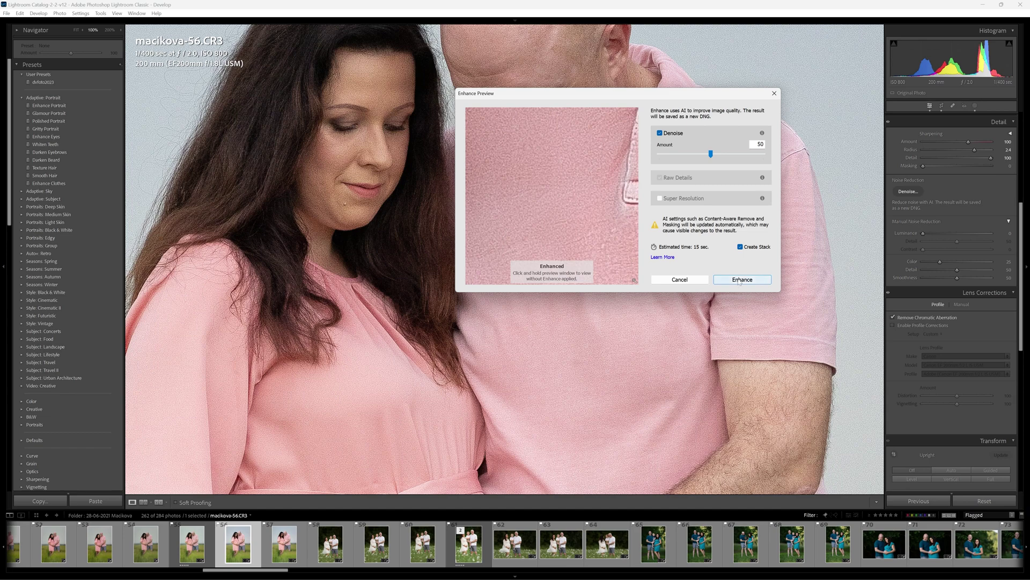
Step: Run Enhance to generate macikova-56-Enhanced-NR.dng stacked with the original CR3
left_click(739, 282)
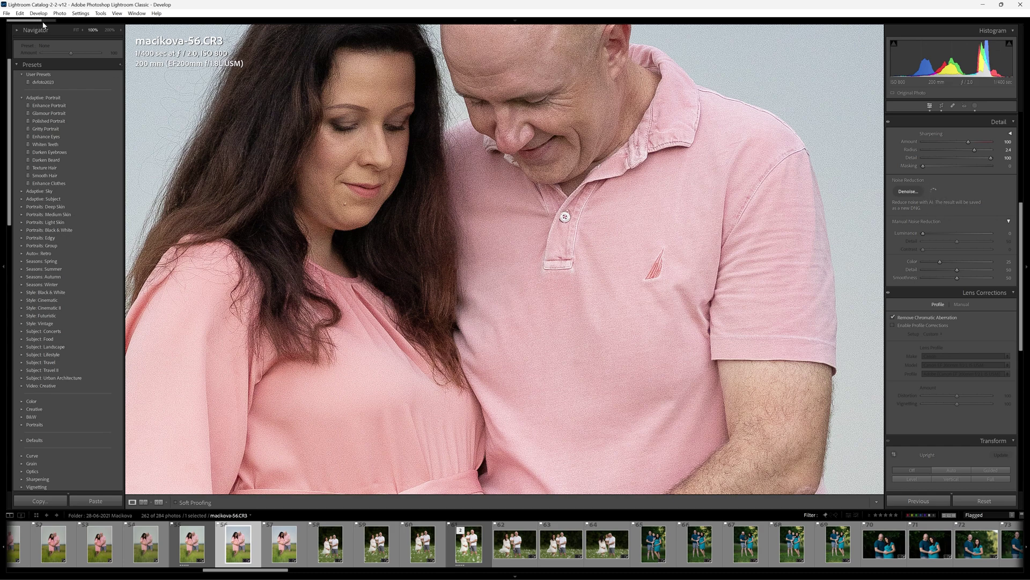
mouse_move(38, 23)
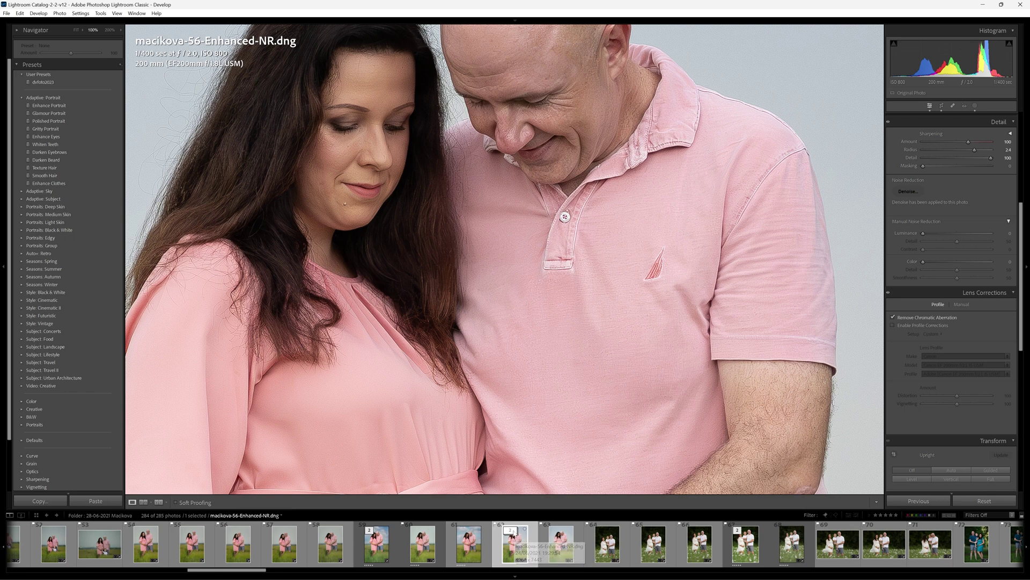
Step: Expand the stack, compare the original CR3 with the DNG, and lower sharpening Detail to 54
left_click(516, 530)
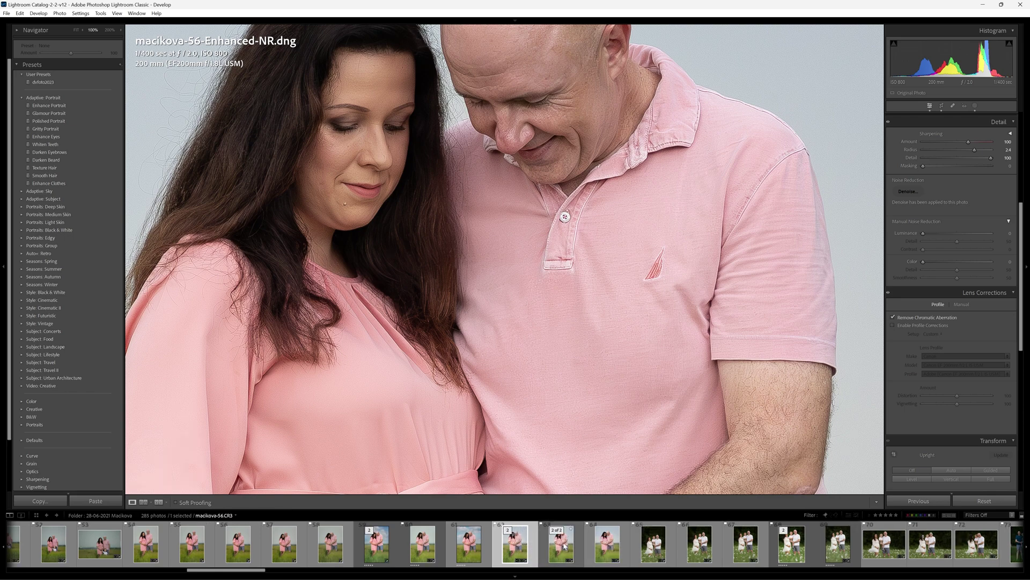
left_click(565, 546)
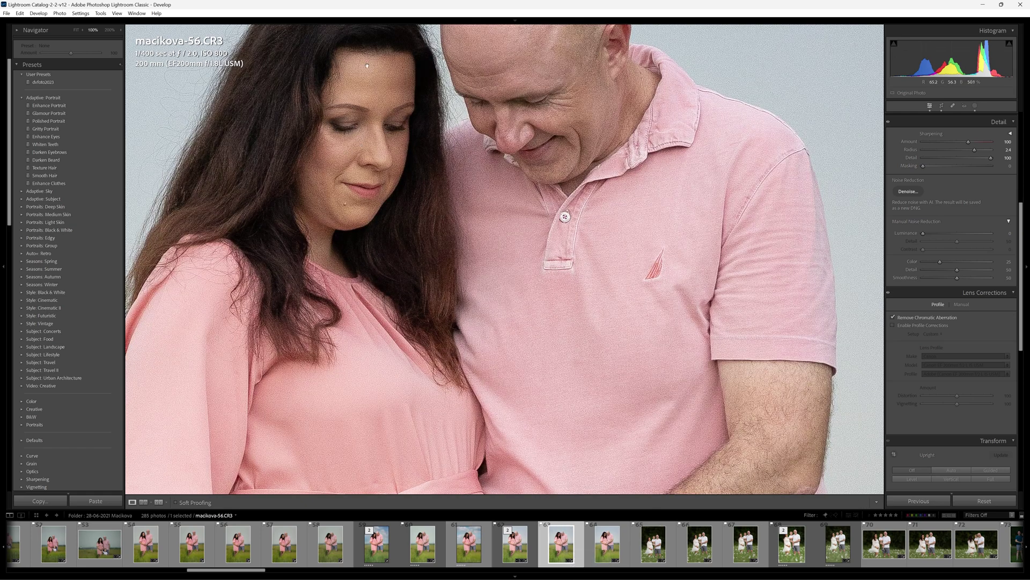
left_click(516, 545)
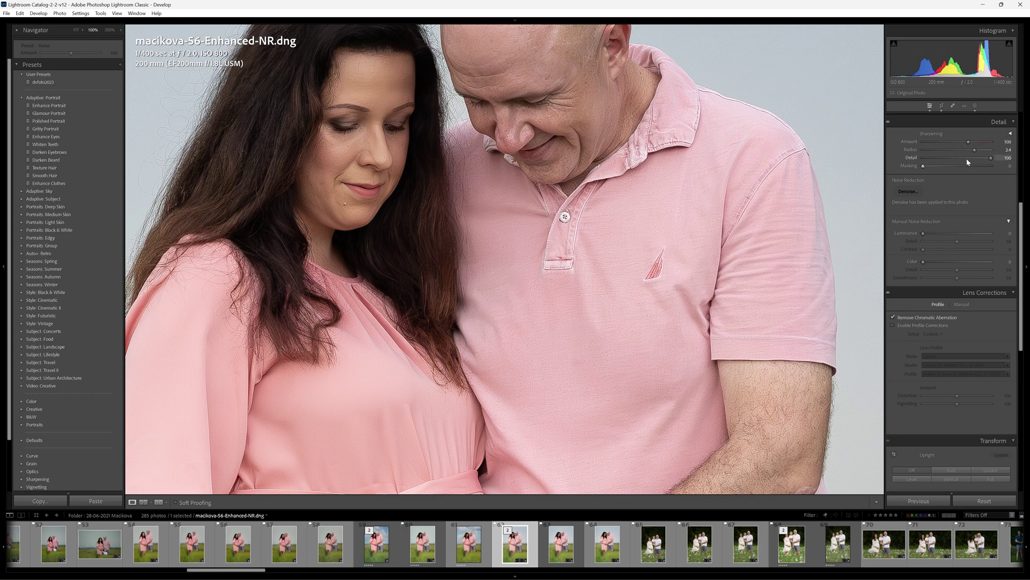
left_click_drag(966, 160, 964, 143)
Step: Compare the Enhanced-NR DNG and original CR3 at 100% around the man's watch, then fit the photo
left_click(393, 145)
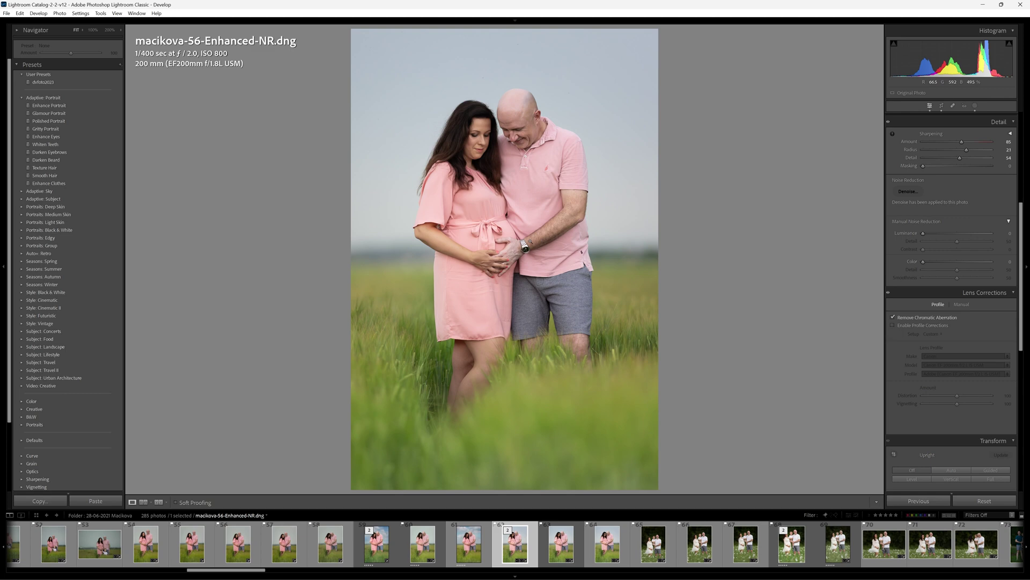
left_click(540, 242)
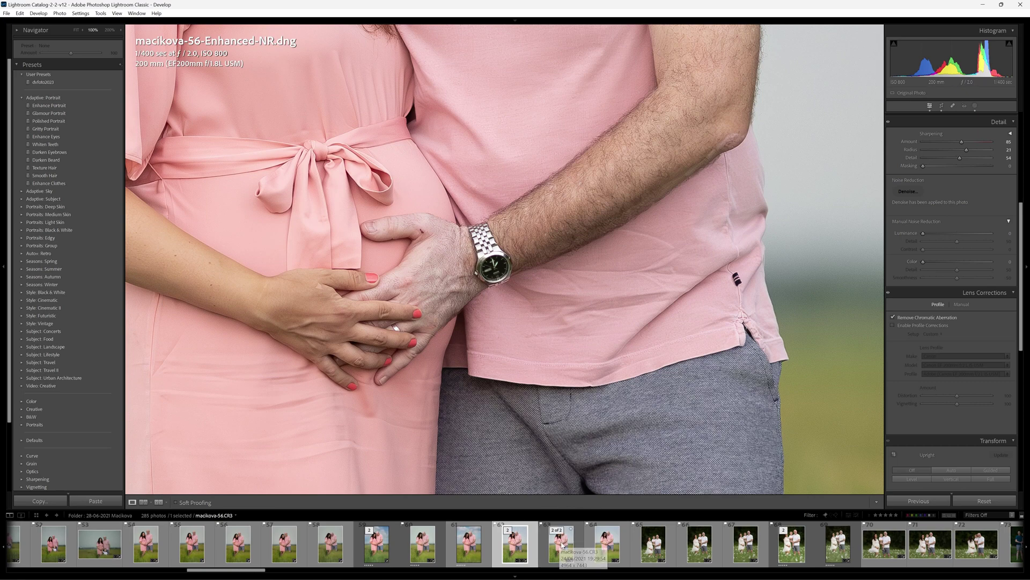
left_click(562, 546)
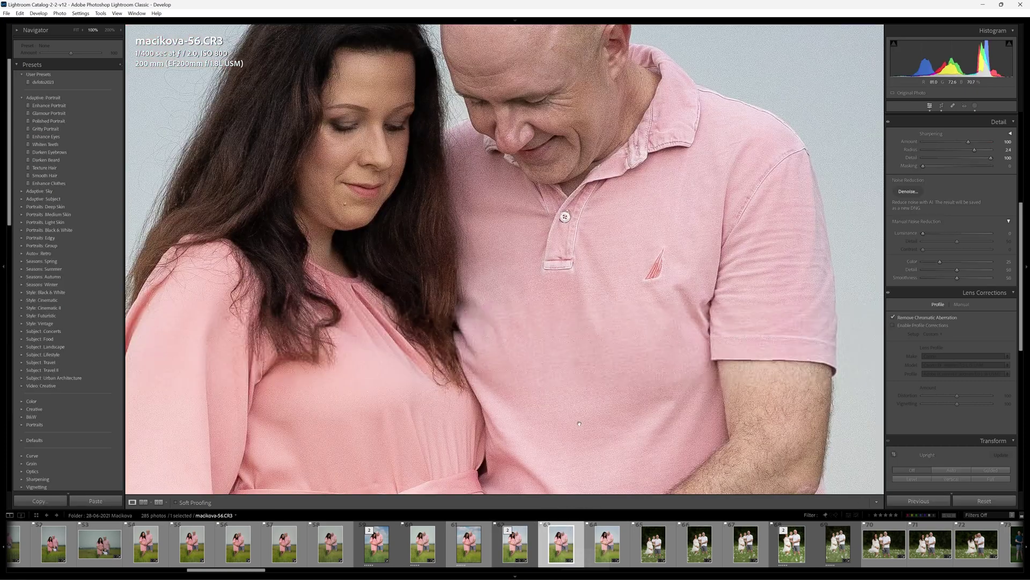
left_click_drag(579, 423, 561, 128)
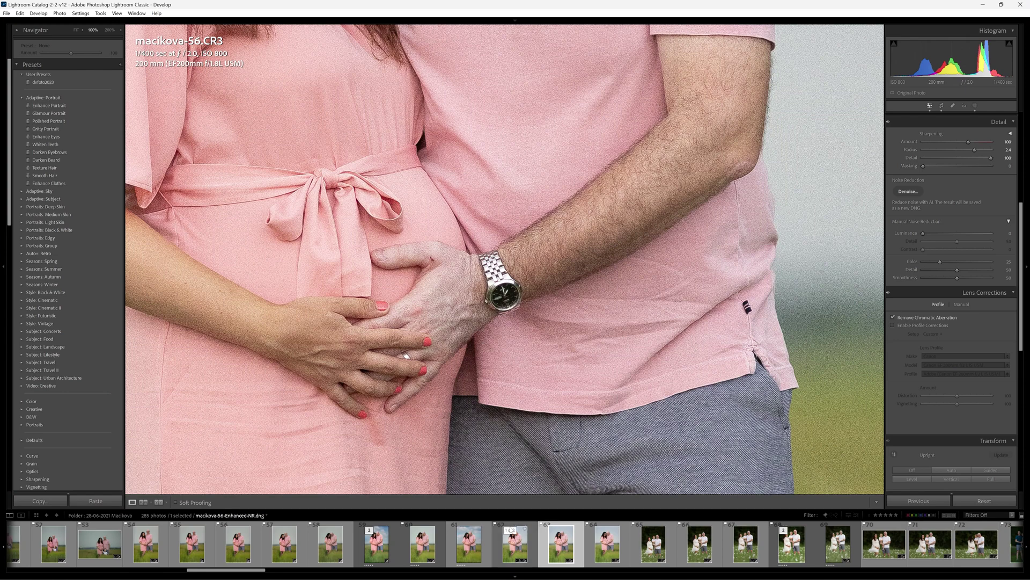
left_click(520, 545)
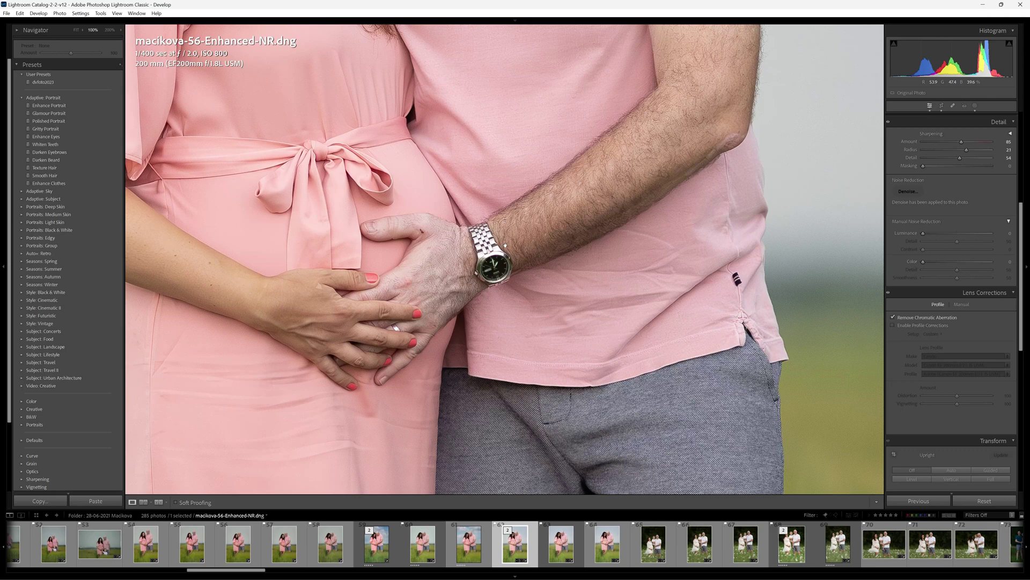
left_click(506, 189)
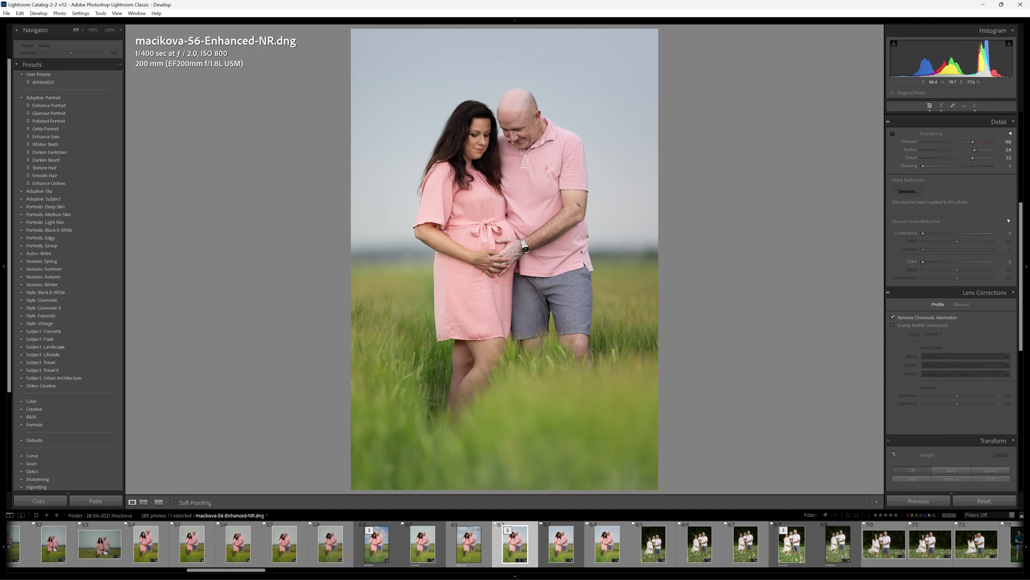
left_click(499, 134)
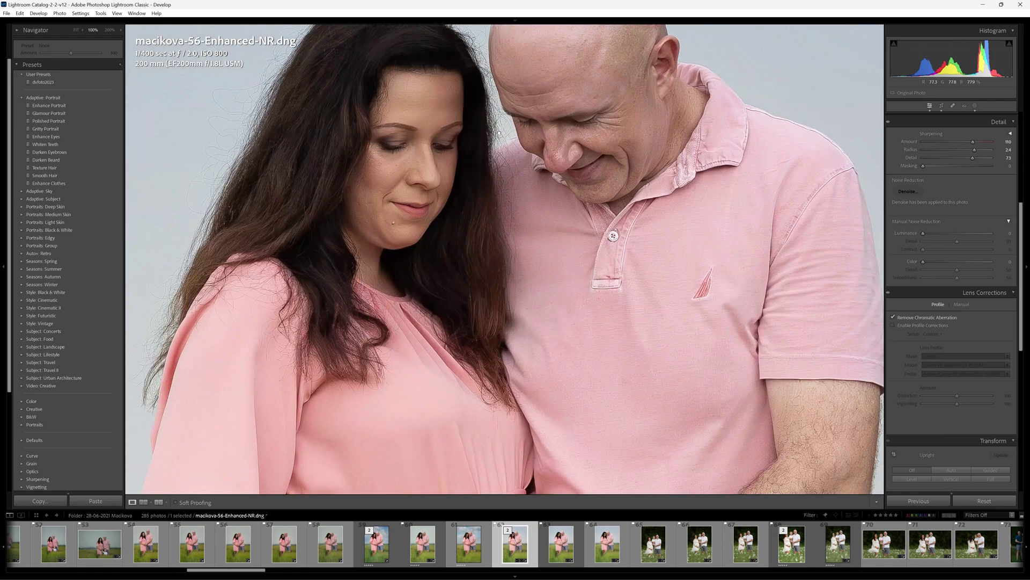
left_click(499, 134)
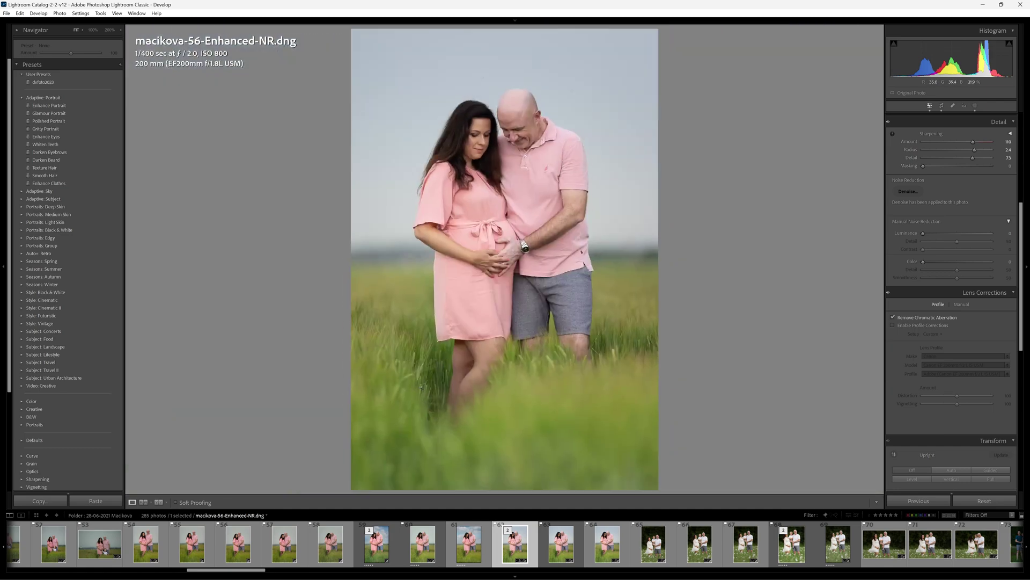
left_click(398, 322)
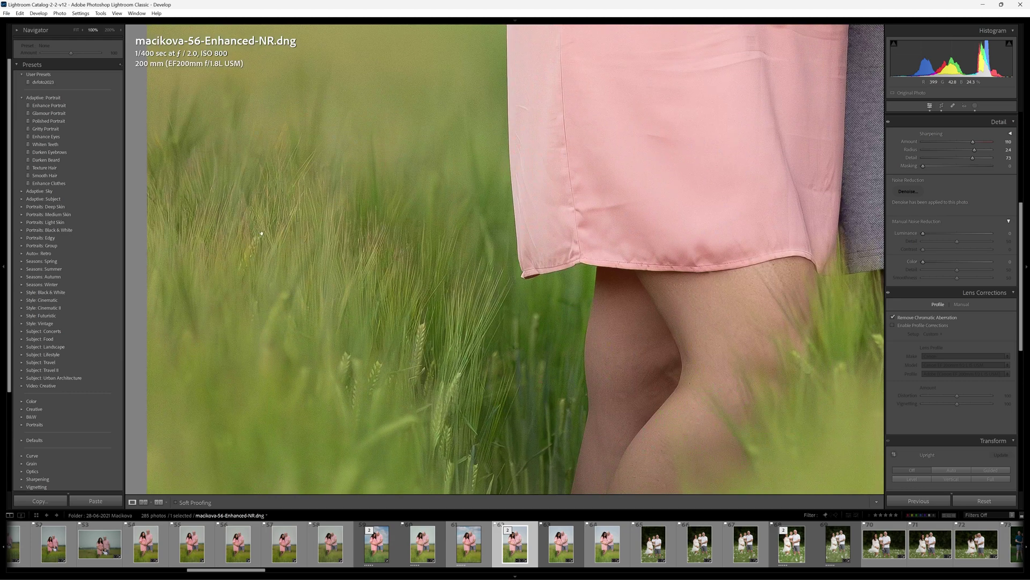
left_click(558, 547)
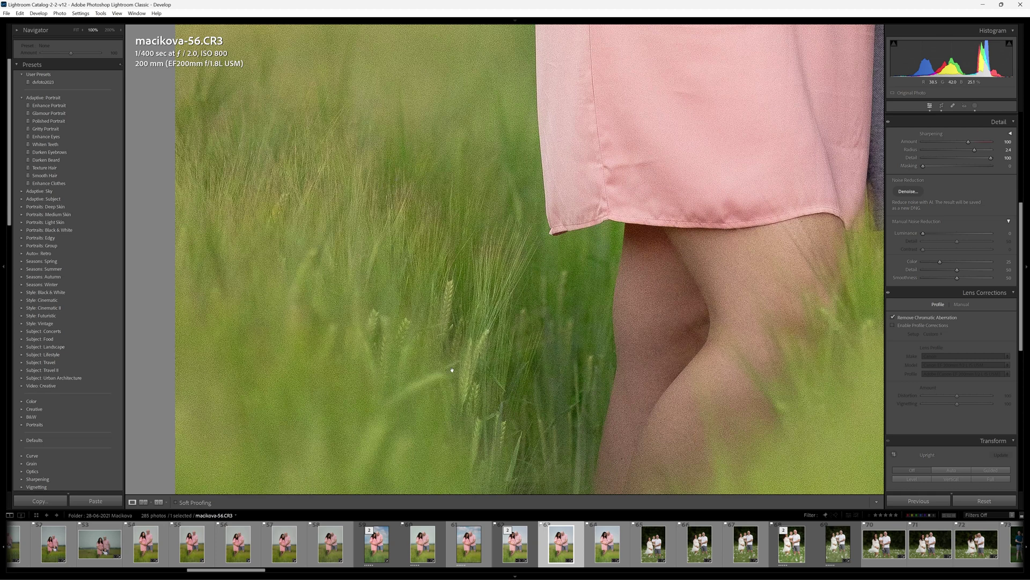
left_click(520, 549)
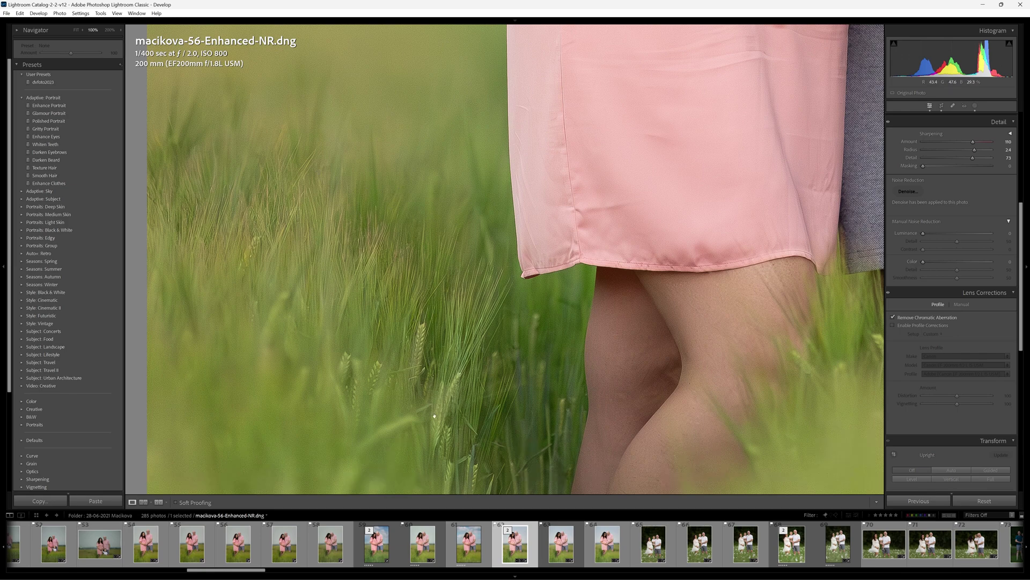
left_click(471, 333)
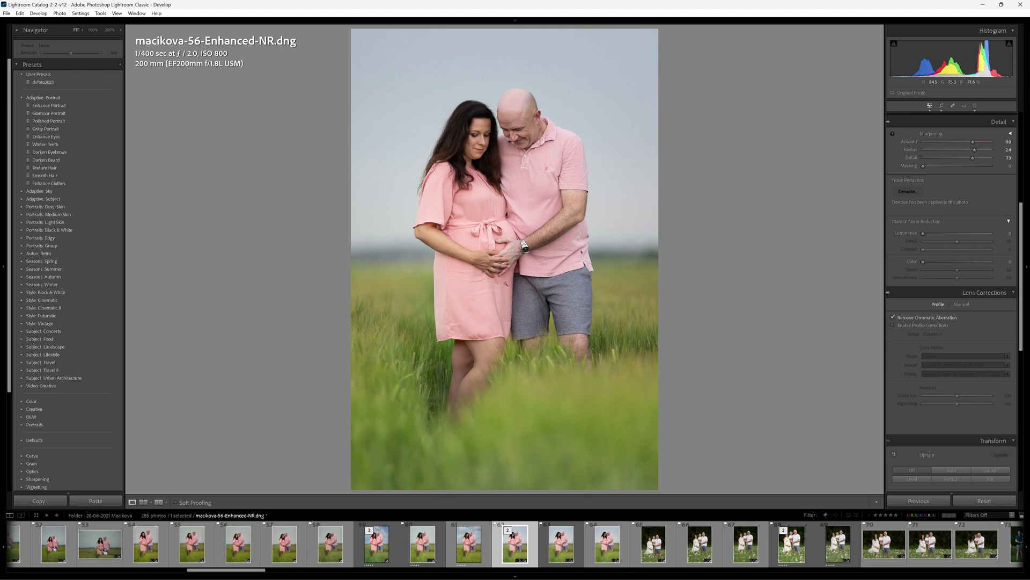
left_click(438, 305)
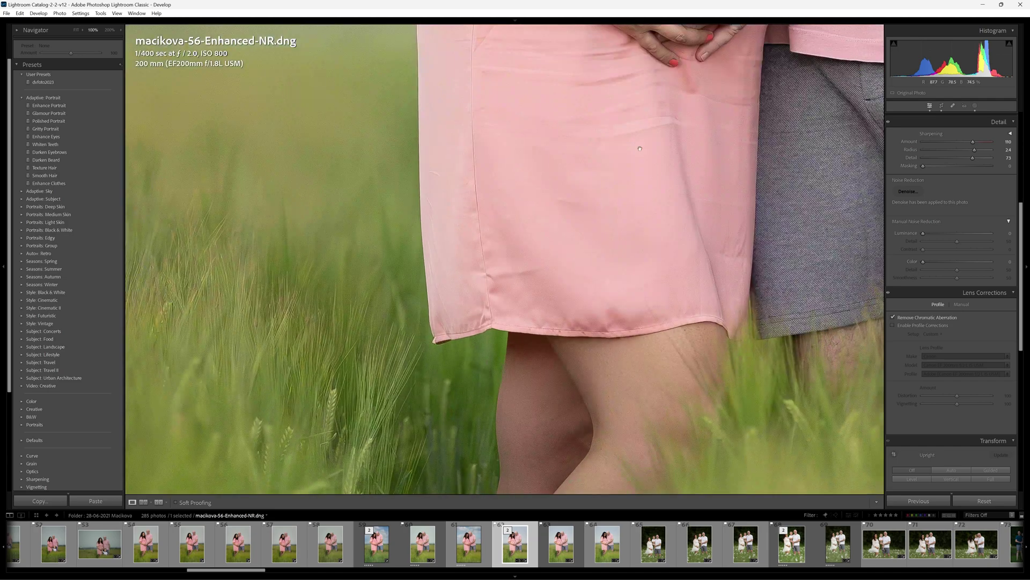
left_click_drag(638, 160, 463, 349)
left_click_drag(533, 146, 492, 355)
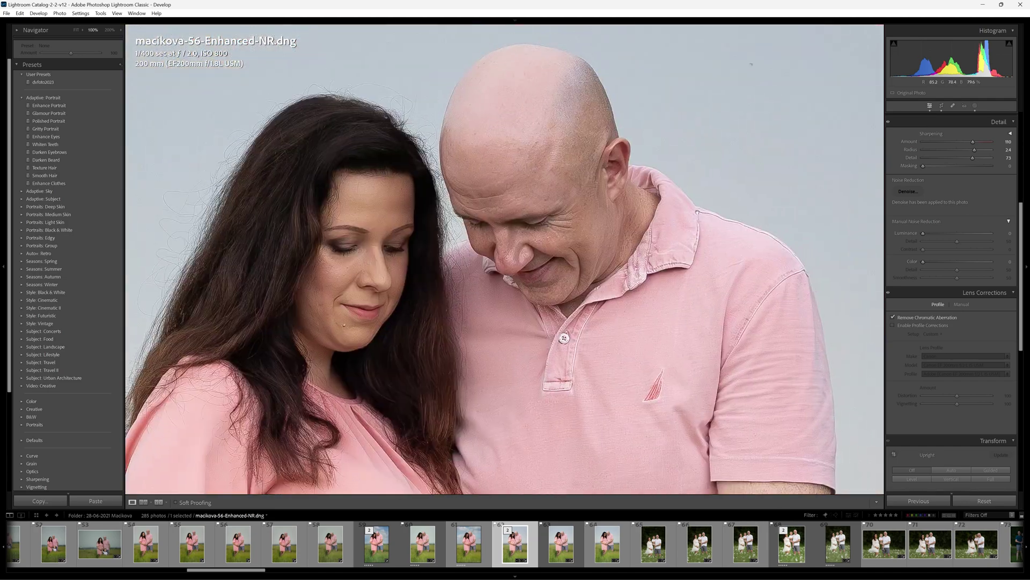
left_click_drag(713, 218, 565, 240)
left_click(567, 243)
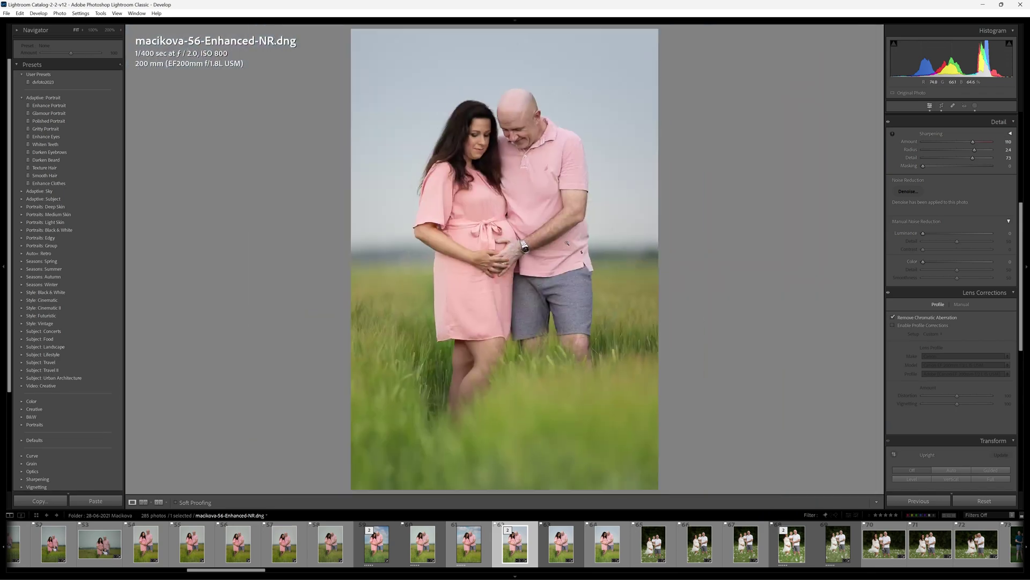